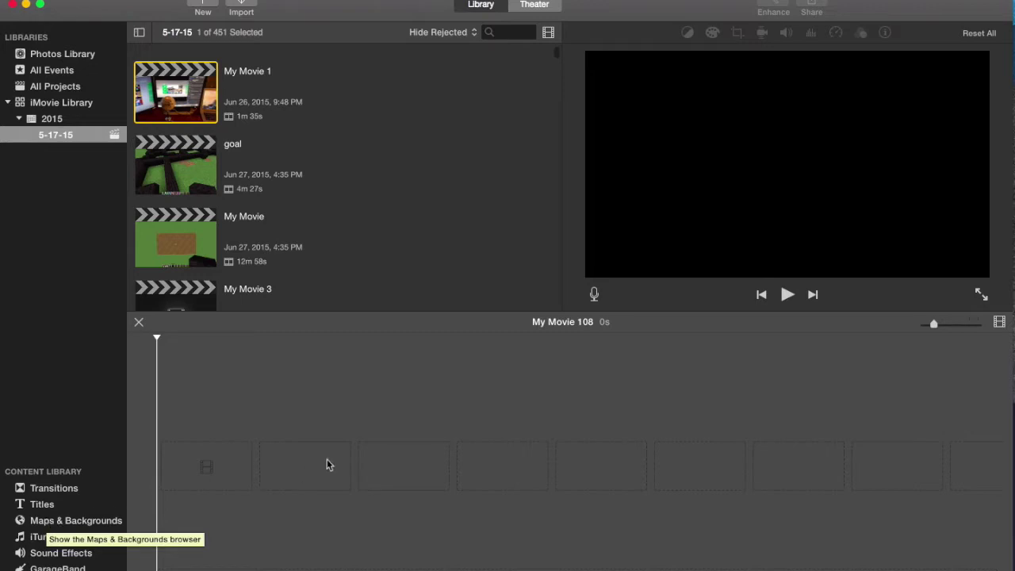
Step: Add the 4-second Green background from Maps & Backgrounds, then layer the JUST DO IT video above it
click(76, 521)
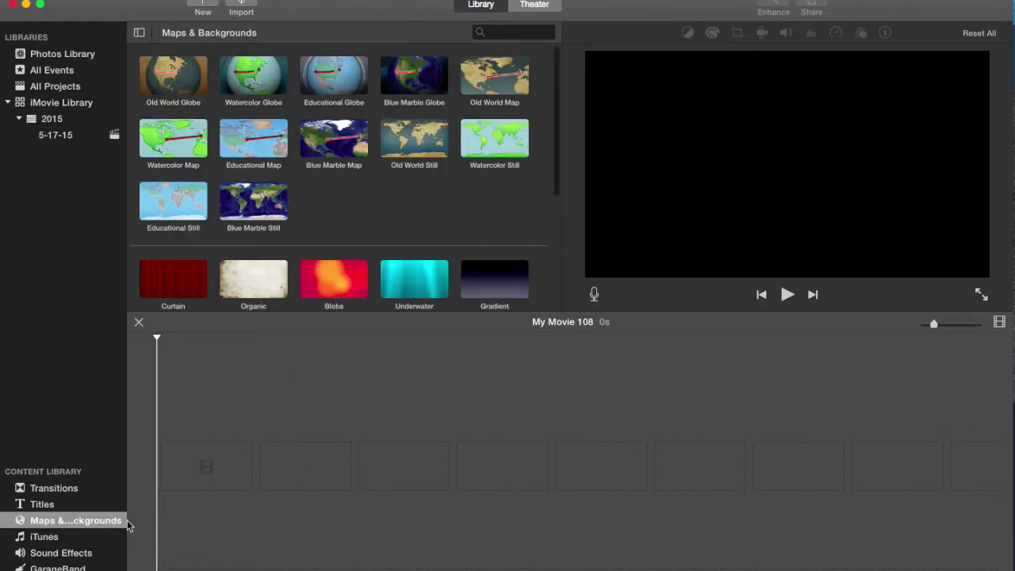
scroll(256, 241, down, 5)
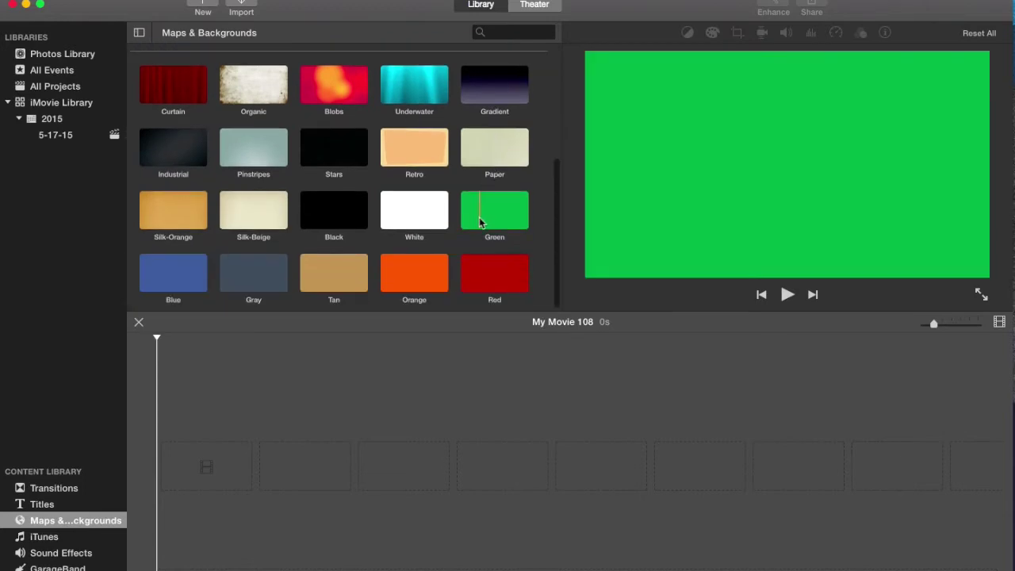
click(490, 224)
drag(490, 224, 189, 462)
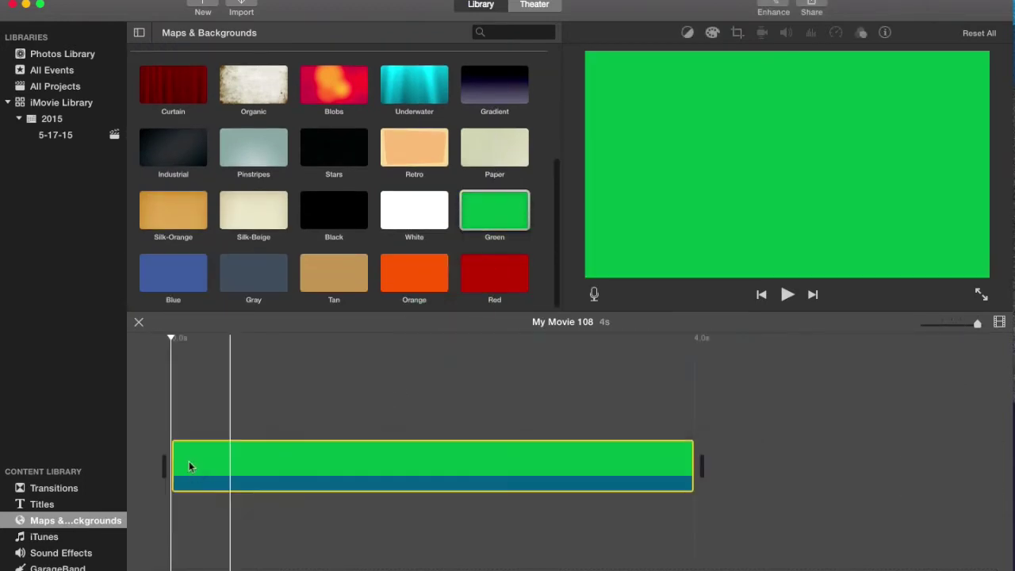
drag(718, 8, 547, 8)
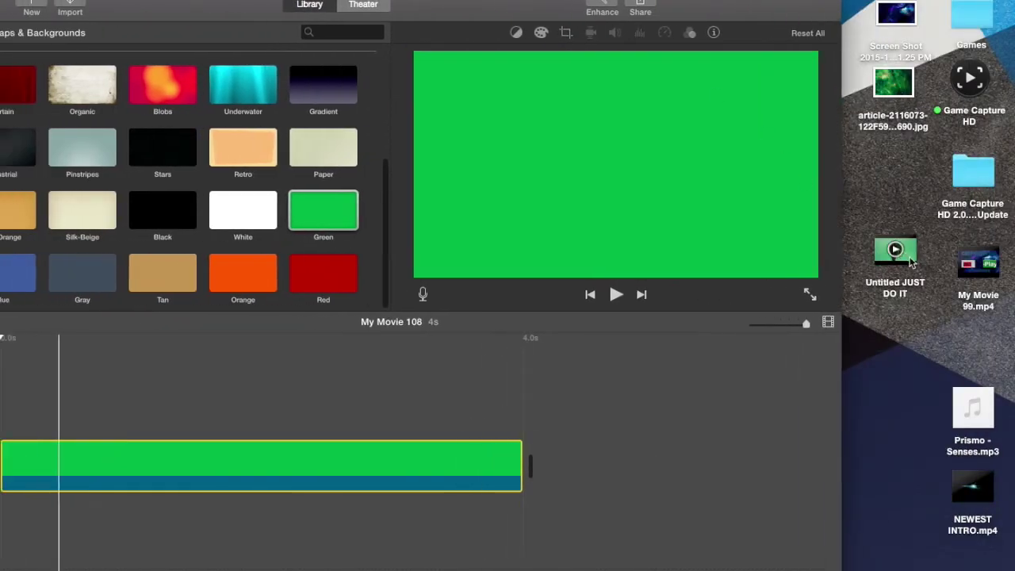
drag(911, 261, 22, 363)
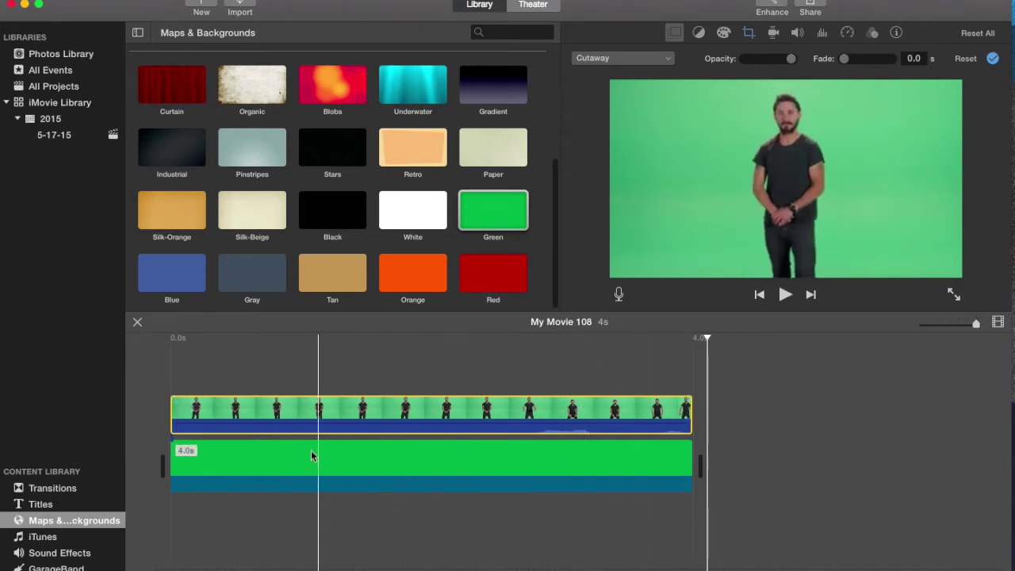
Step: Select the man's clip and bring up its video overlay settings
click(399, 462)
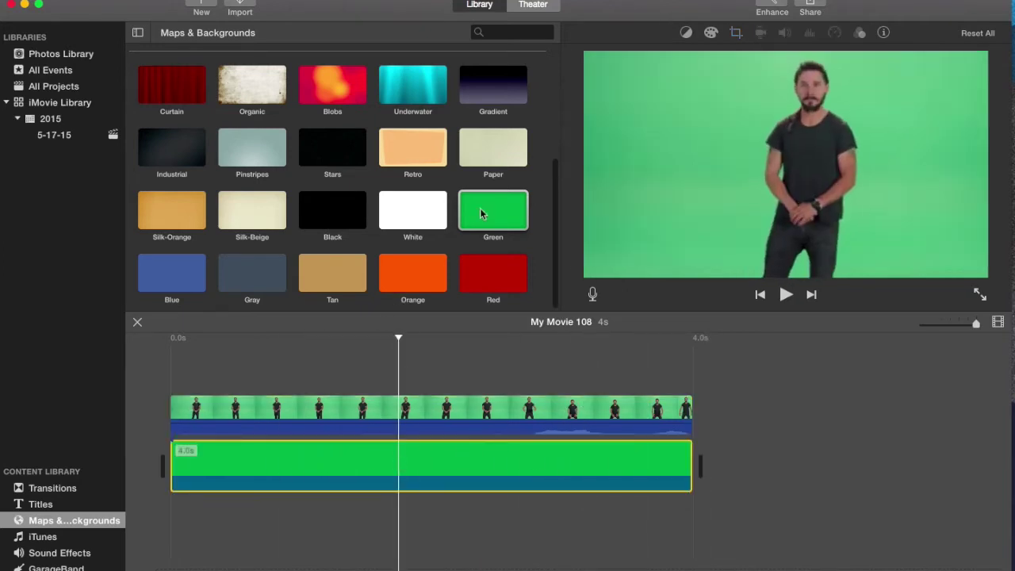
click(468, 412)
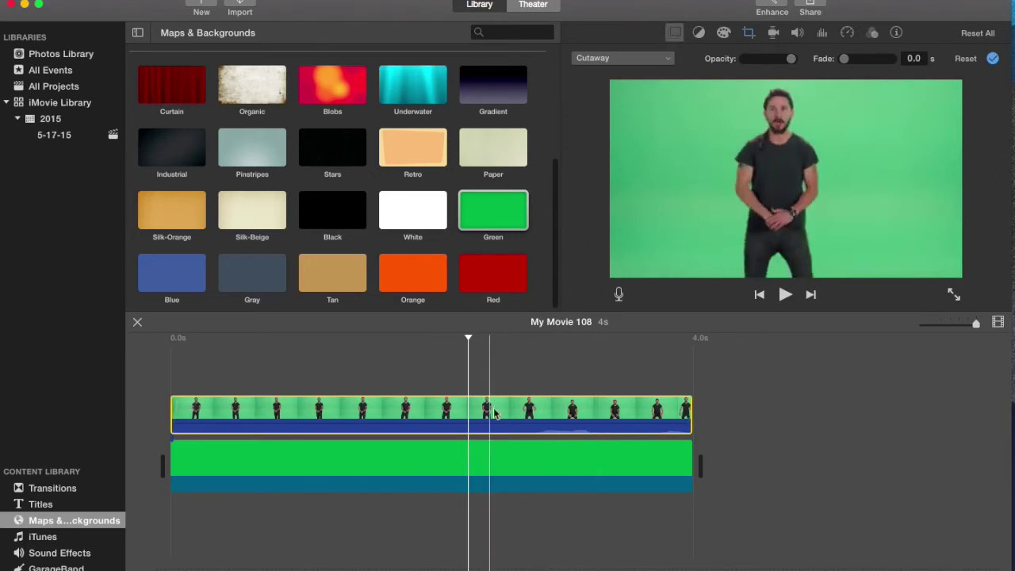
click(498, 454)
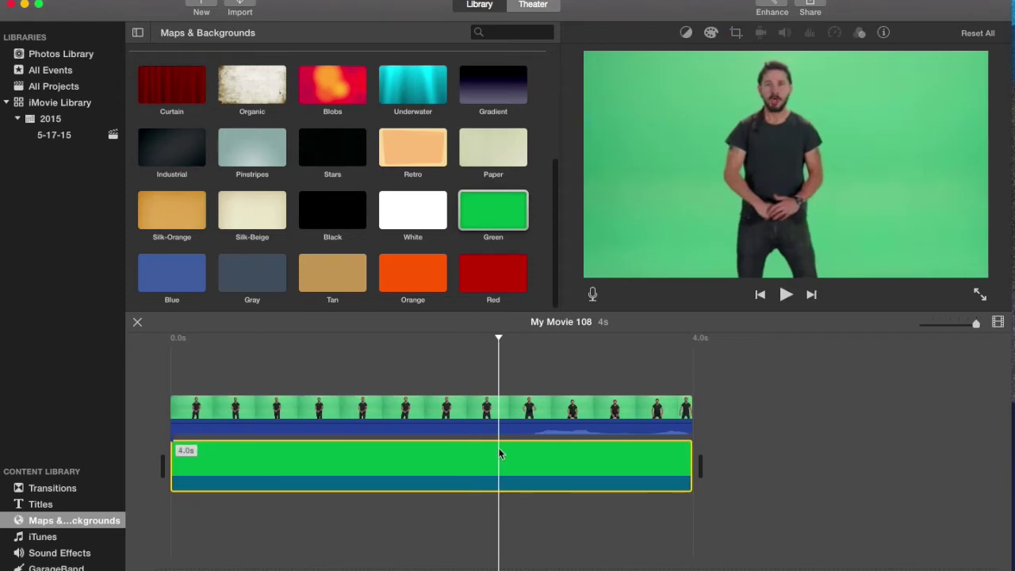
click(521, 413)
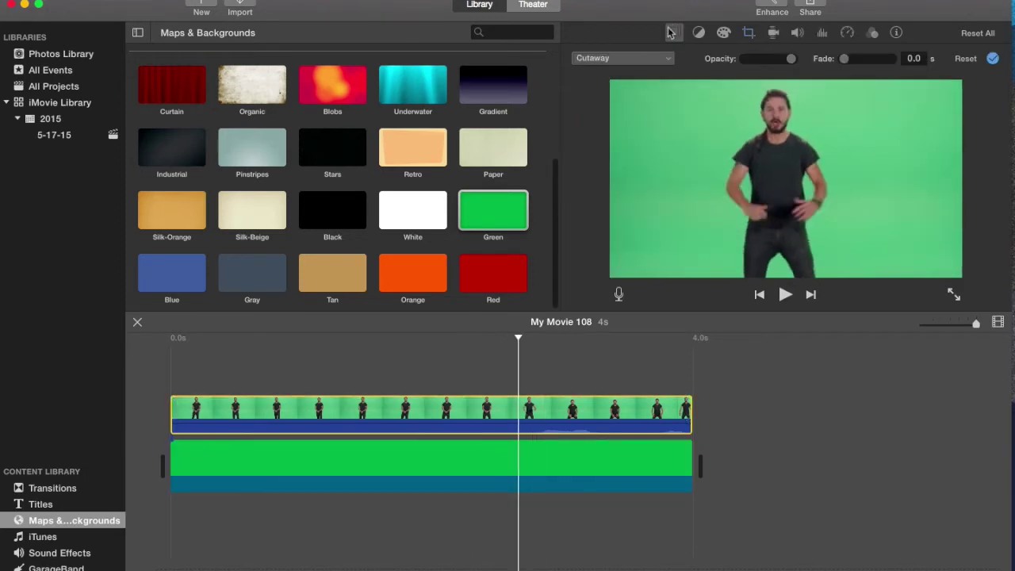
click(700, 34)
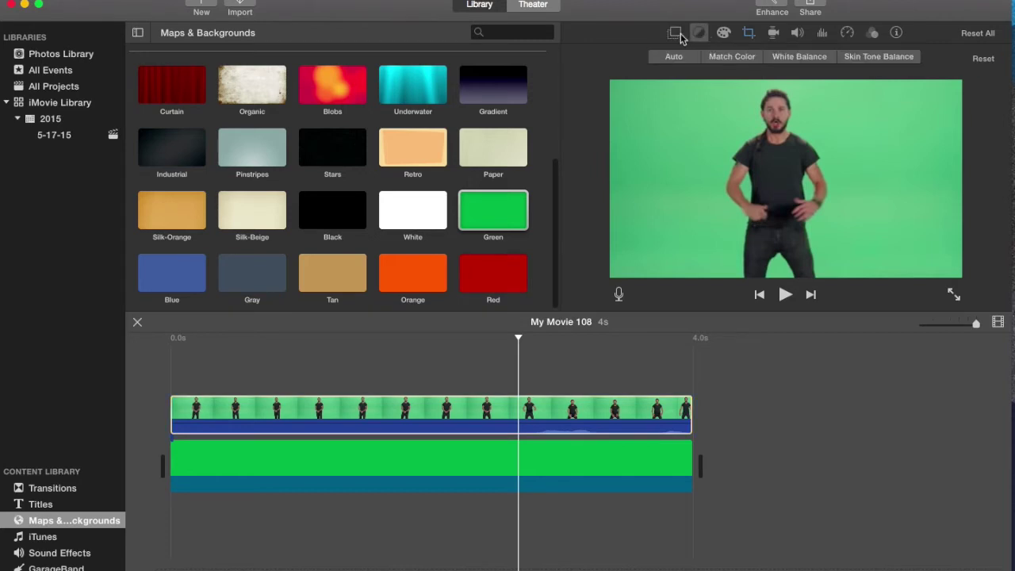
click(675, 34)
Step: Set the overlay to Picture in Picture and move the enlarged inset into the bottom-left corner
click(652, 59)
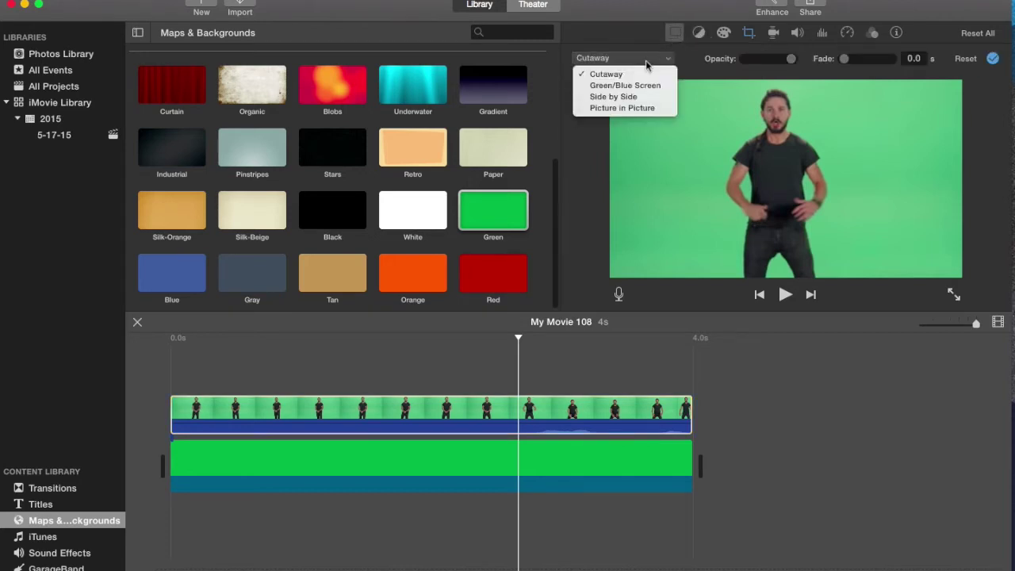
click(644, 109)
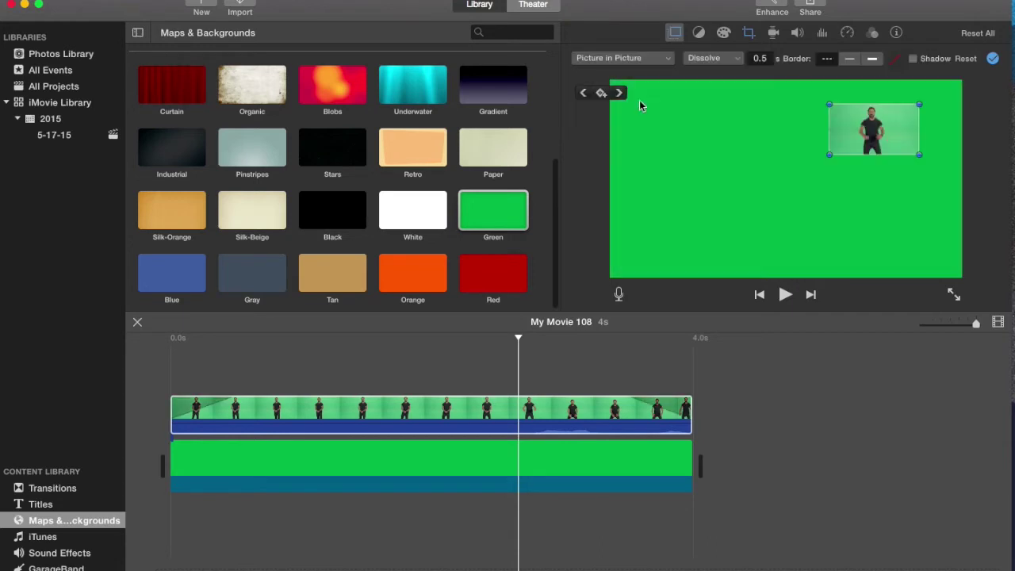
drag(899, 130, 800, 170)
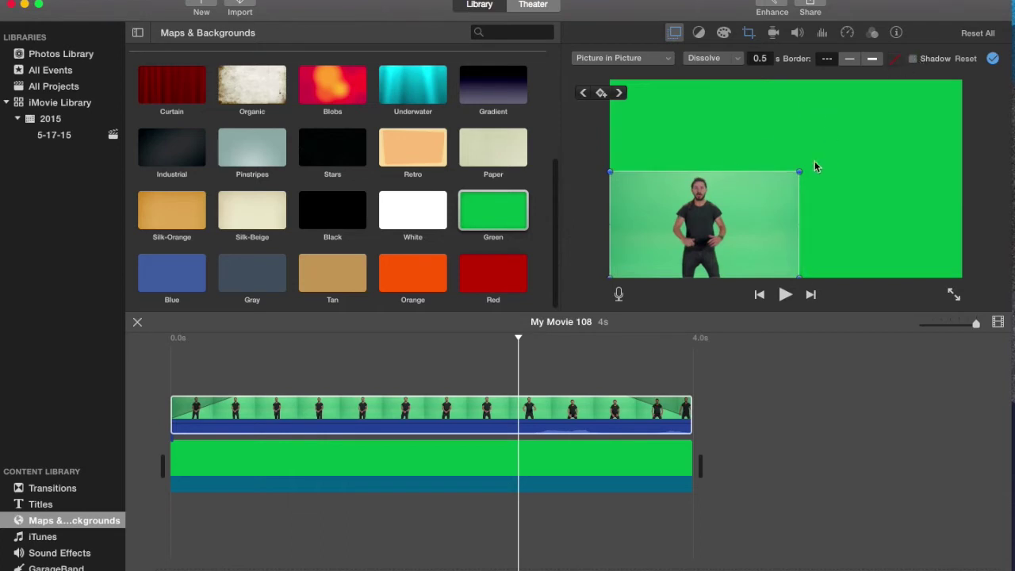
Step: Play back the picture-in-picture movie from the start
click(893, 373)
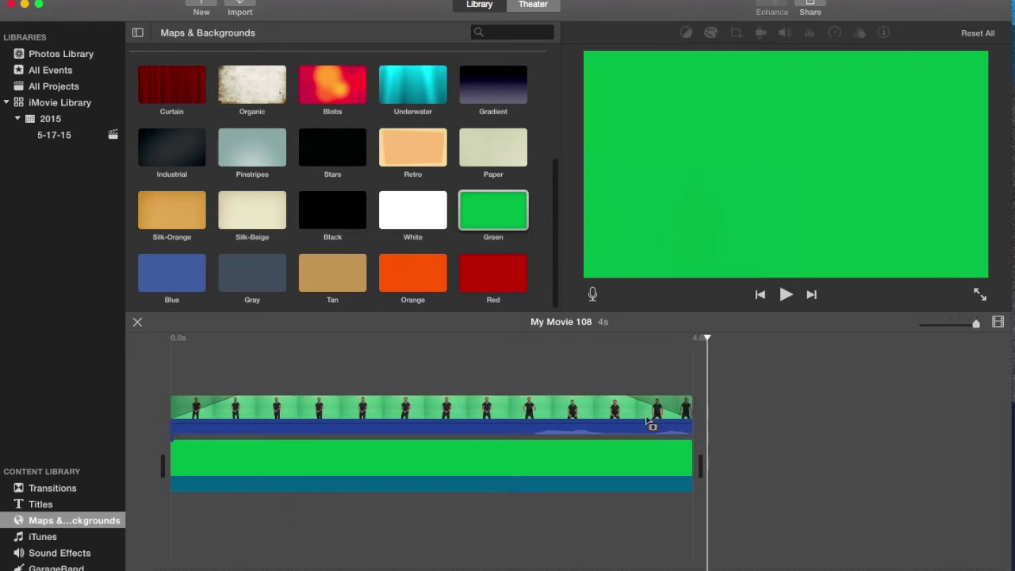
click(119, 391)
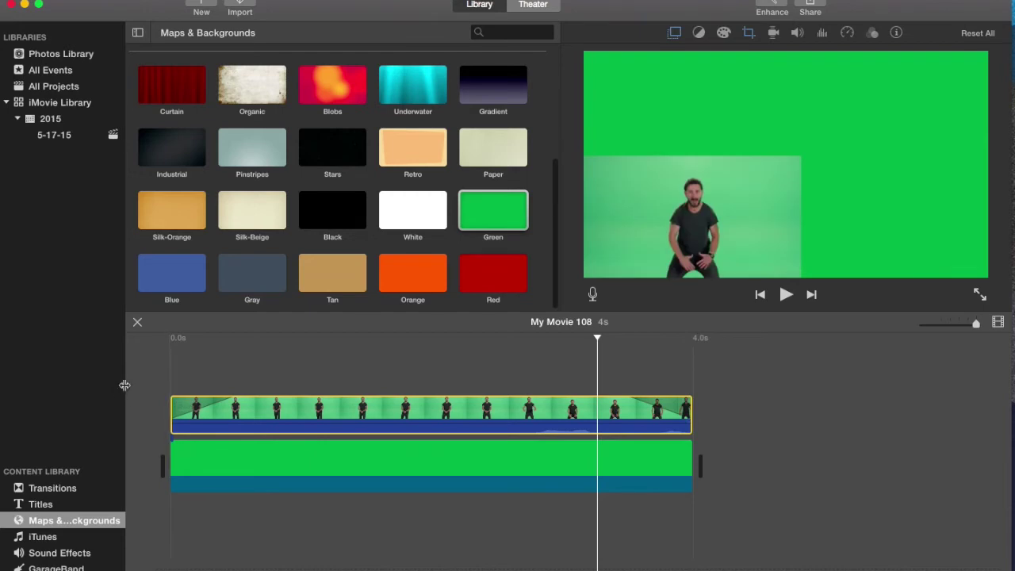
key(space)
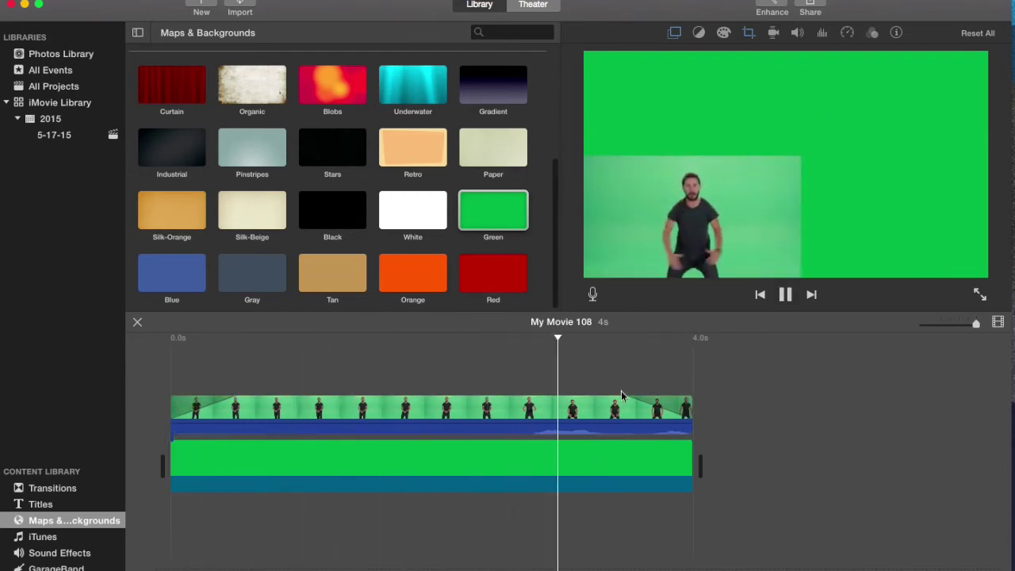
click(611, 409)
Step: Export the movie via Share > File and play the resulting composited clip
click(759, 345)
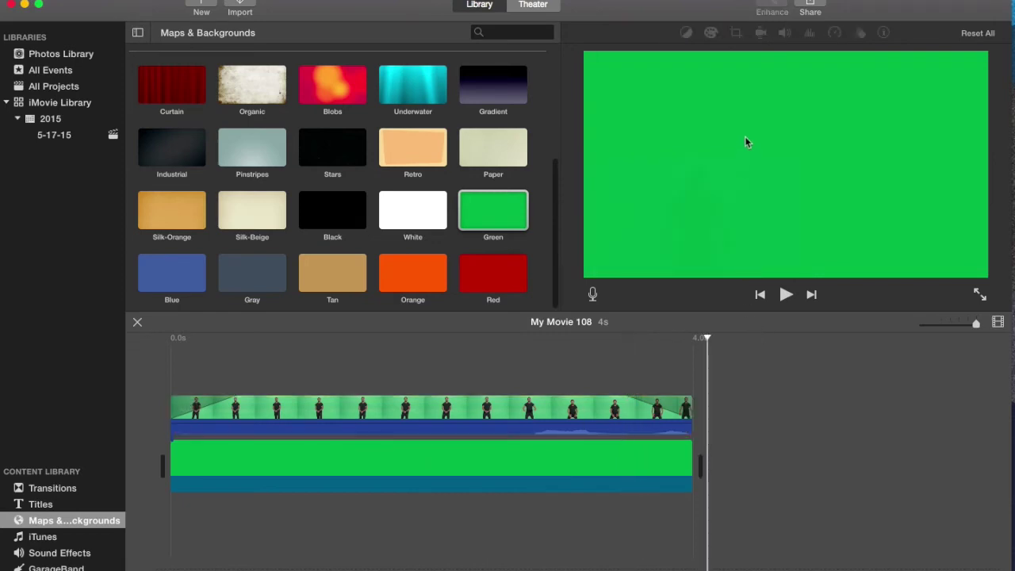
click(806, 5)
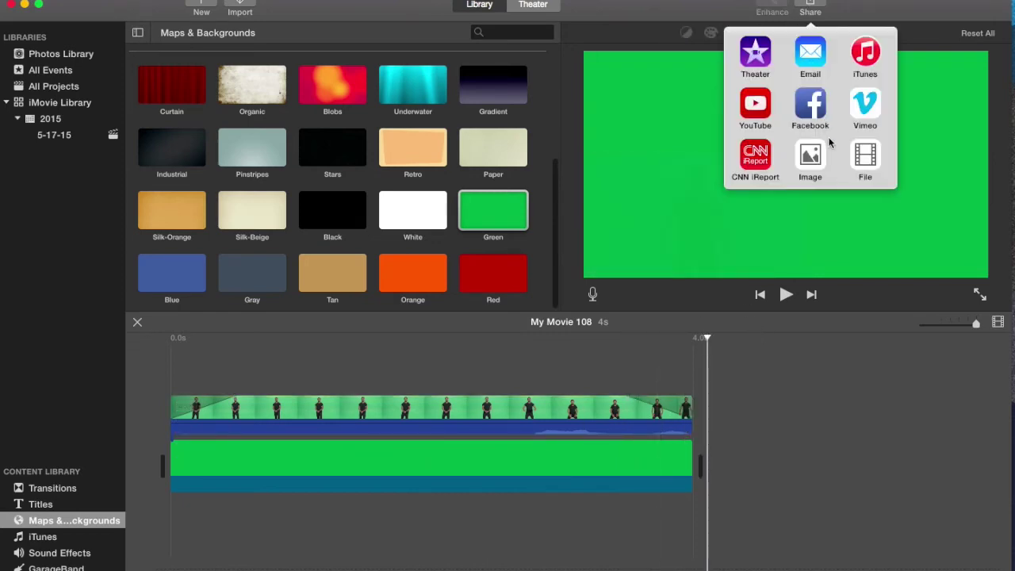
click(856, 157)
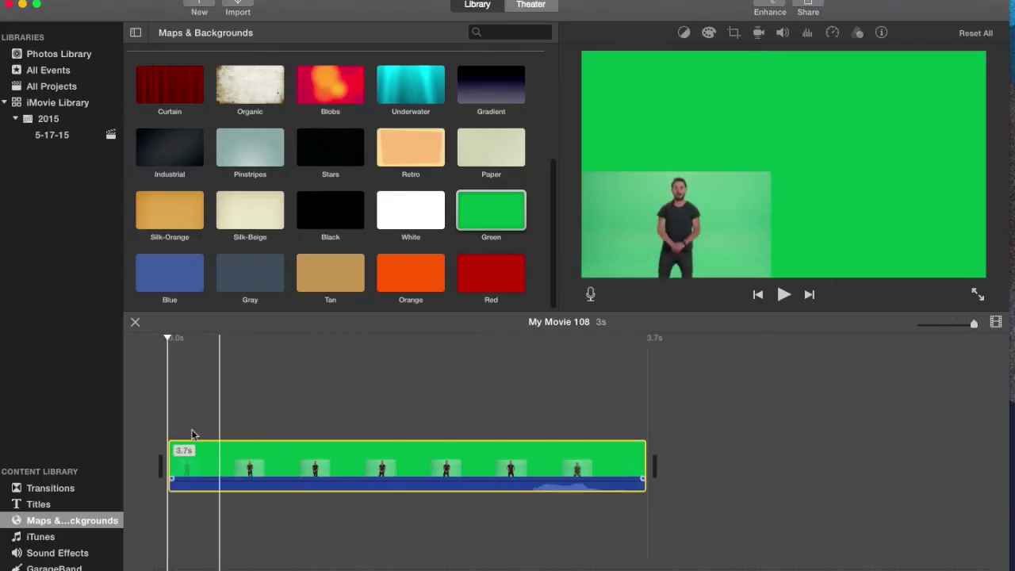
key(space)
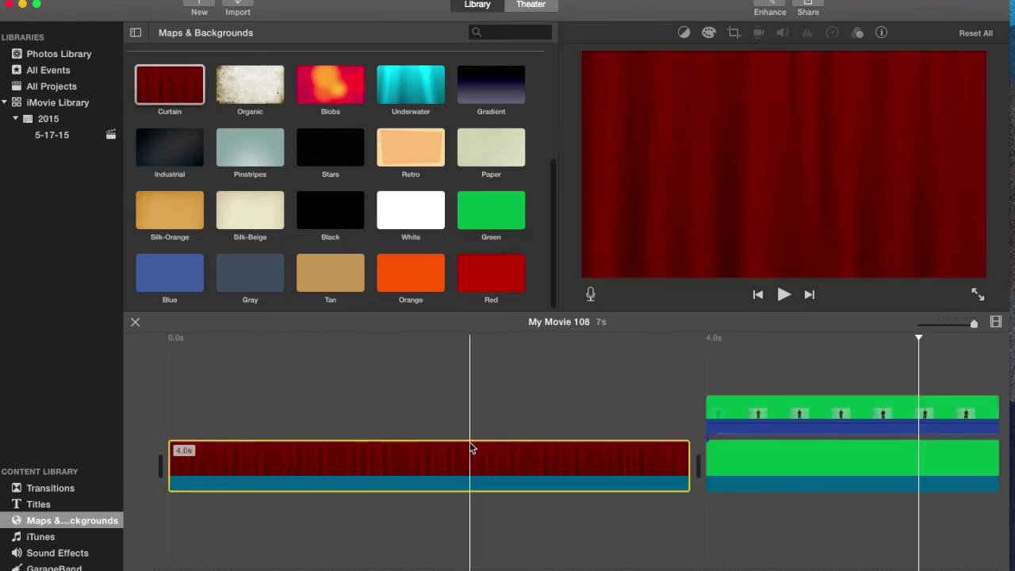
Step: Move the green-screen clip to the start above the curtain and delete the leftover green clip
click(770, 411)
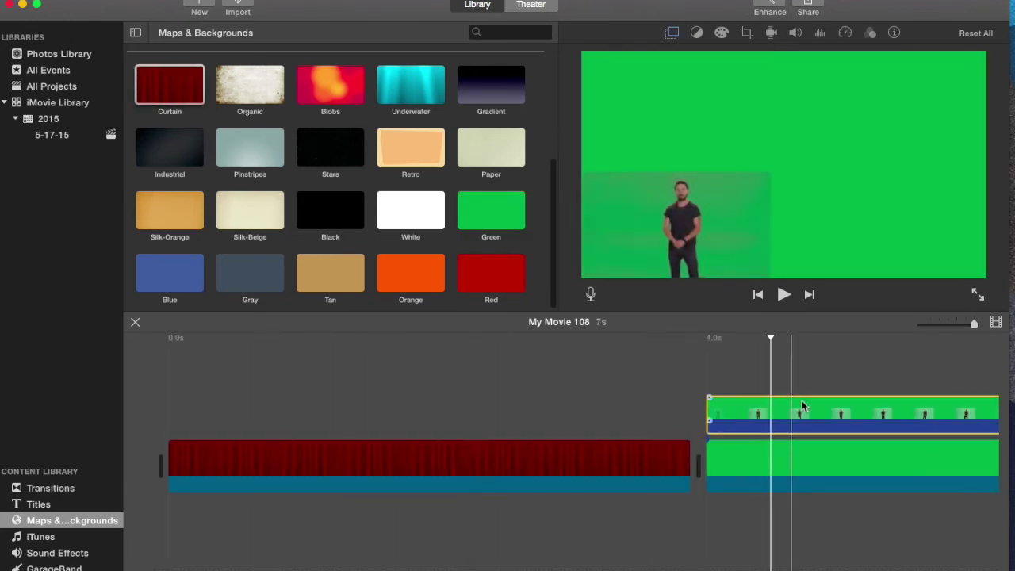
drag(803, 406, 153, 376)
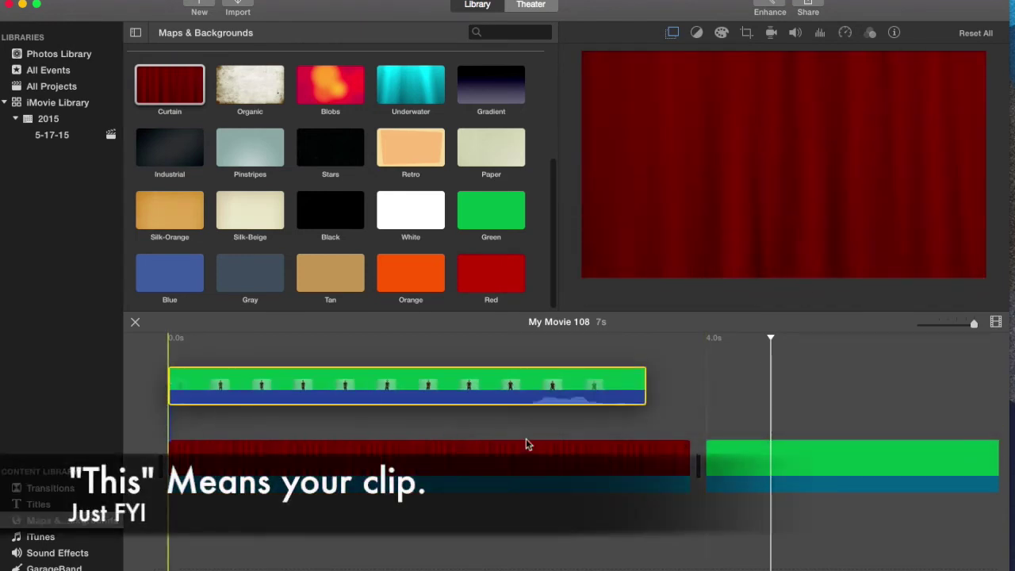
click(820, 465)
key(Delete)
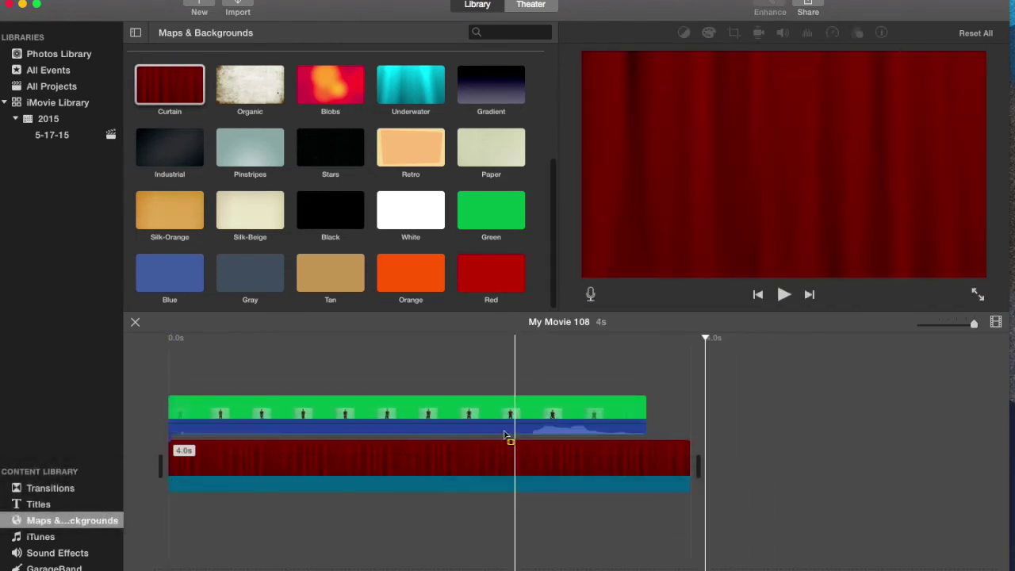
Step: Reselect the green-screen clip and bring up its video overlay settings
click(503, 396)
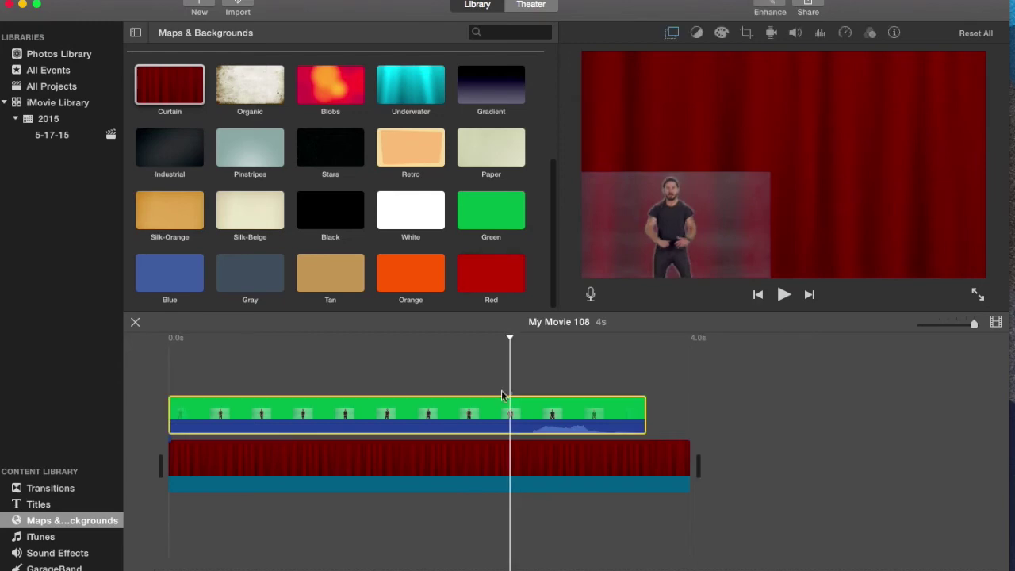
click(494, 403)
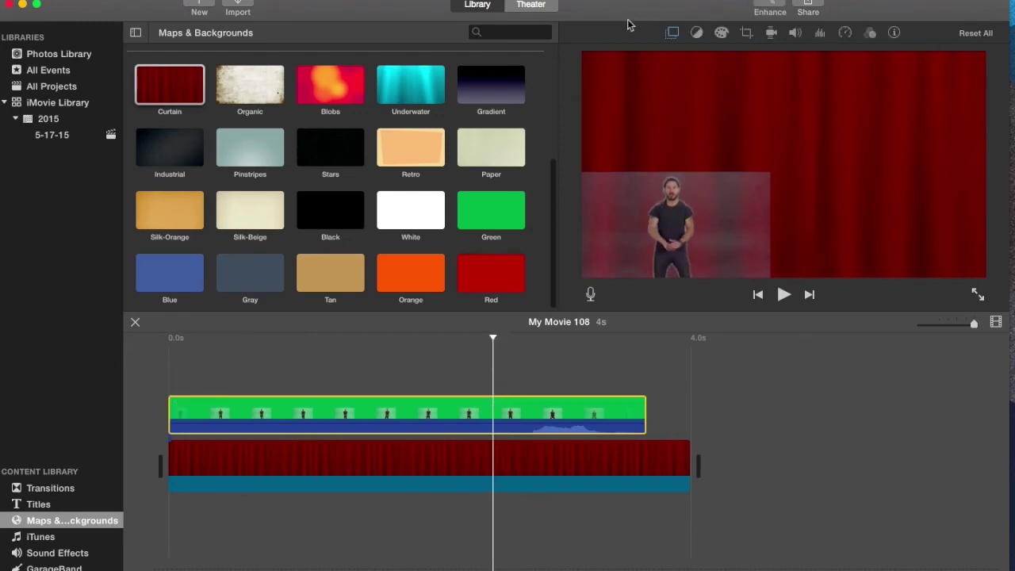
click(667, 33)
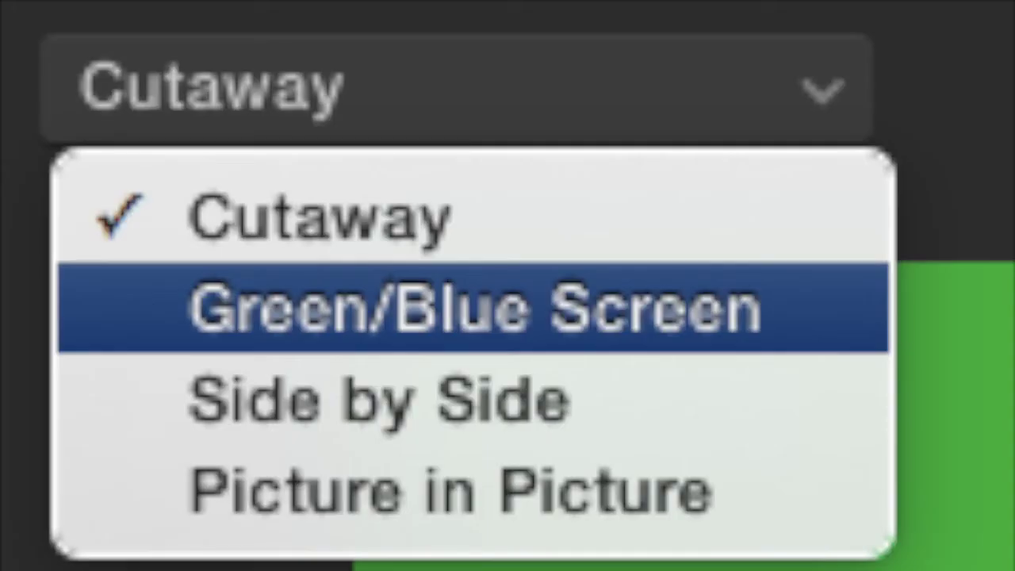
Step: Set the overlay mode to Green/Blue Screen, keying the man over the red curtain
click(476, 308)
click(660, 87)
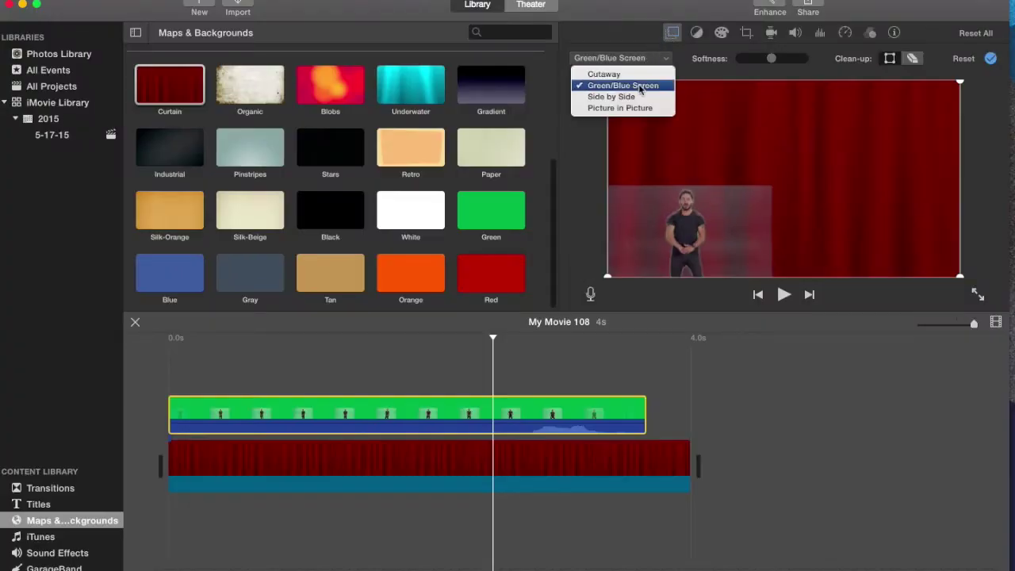
click(597, 296)
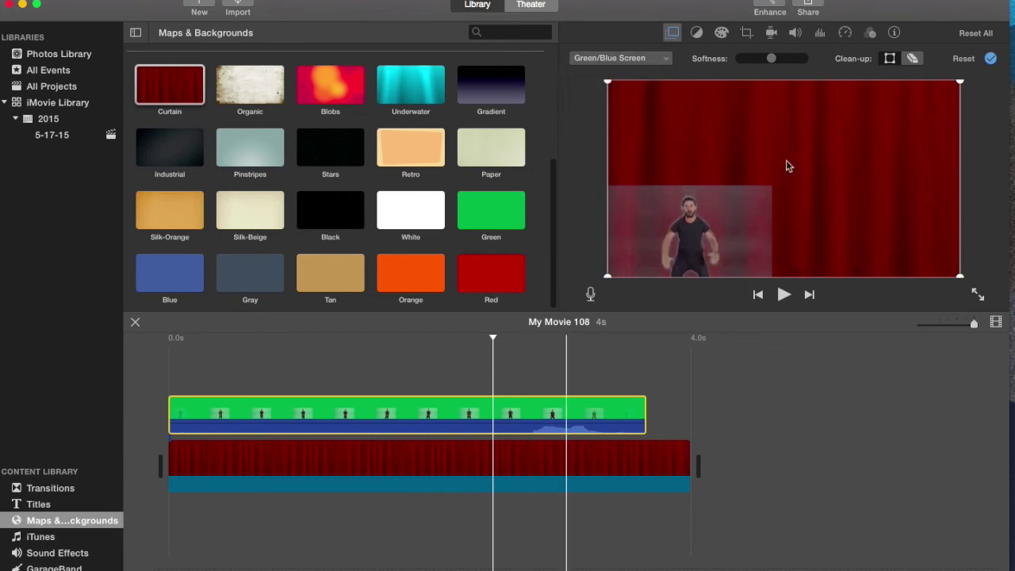
click(705, 349)
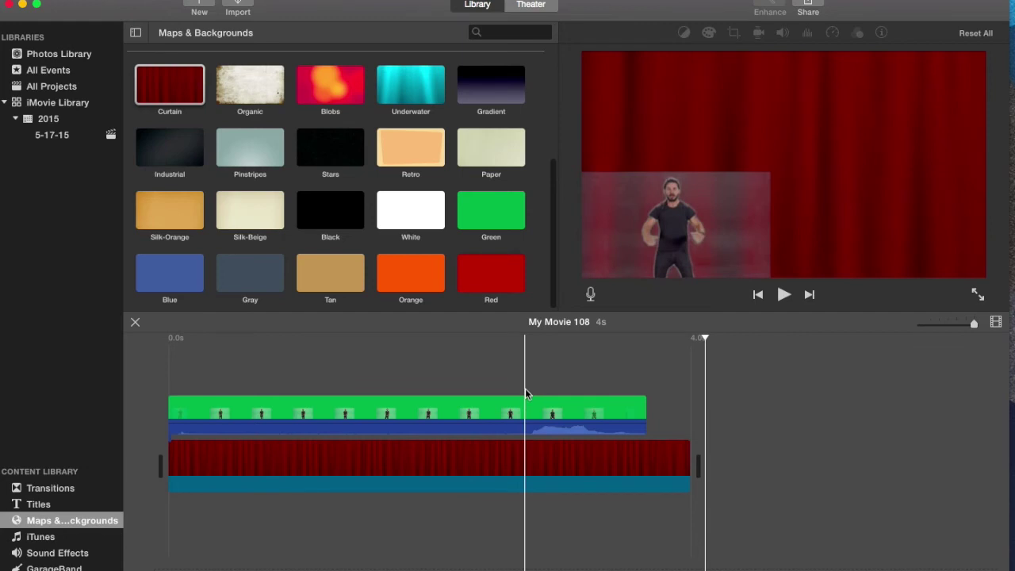
Step: Erase the faint leftover rectangle behind the man with the Clean-up eraser
click(580, 407)
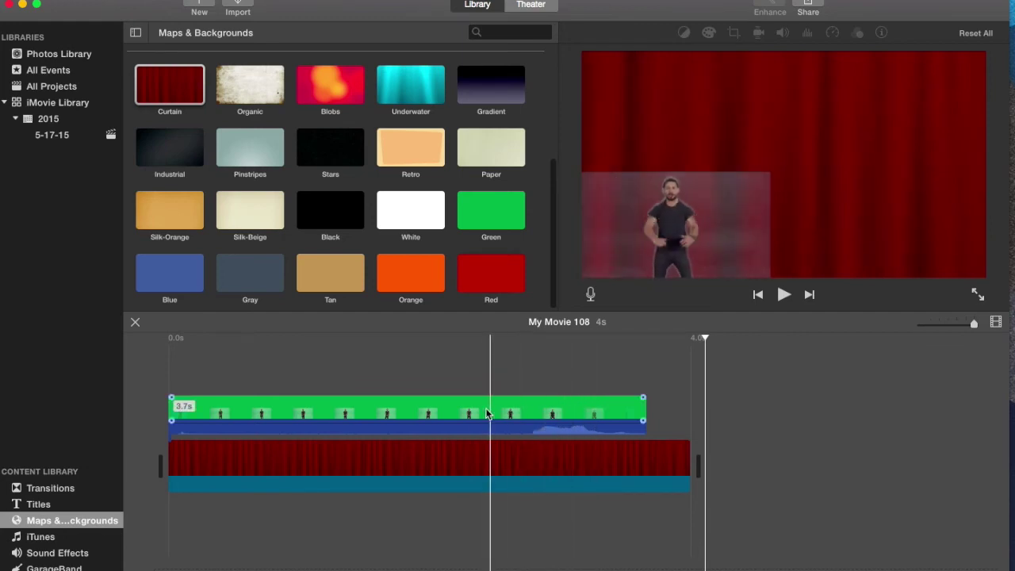
click(445, 409)
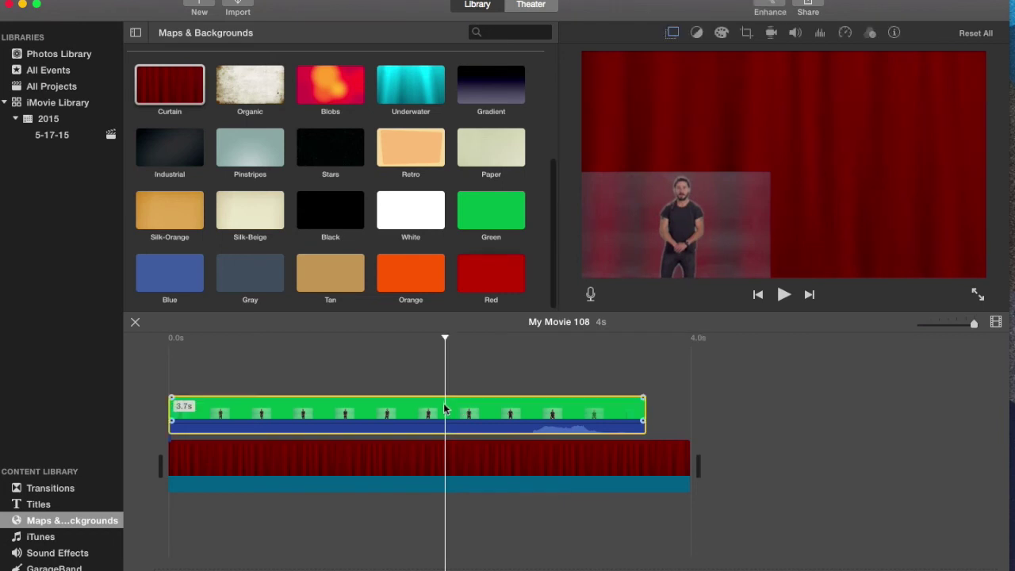
click(672, 33)
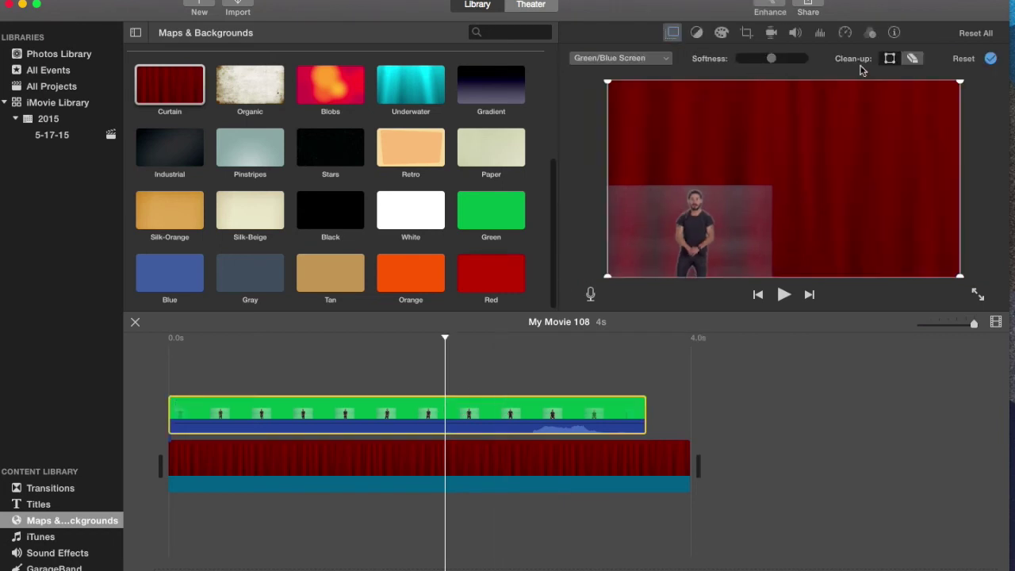
click(913, 61)
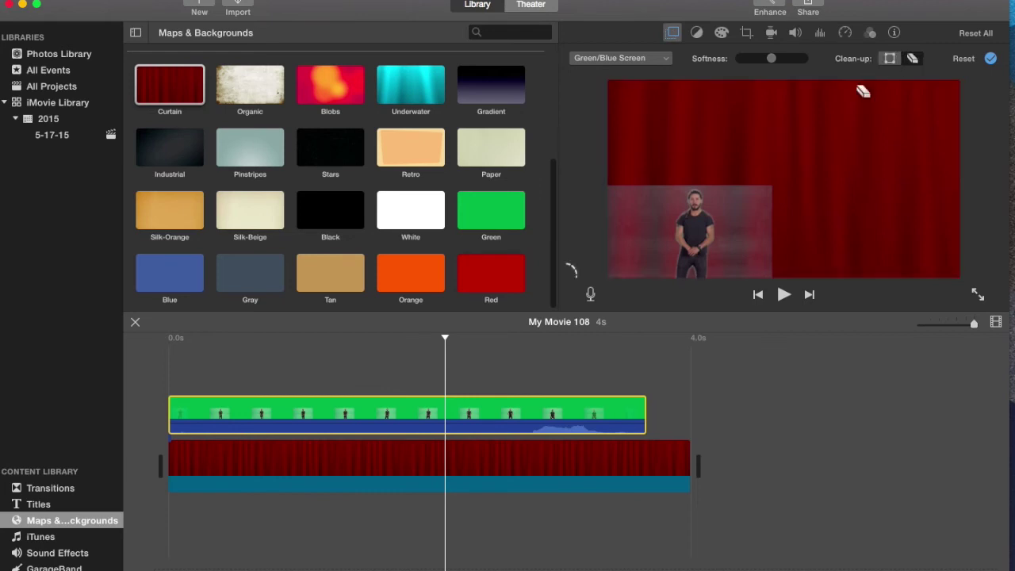
click(763, 176)
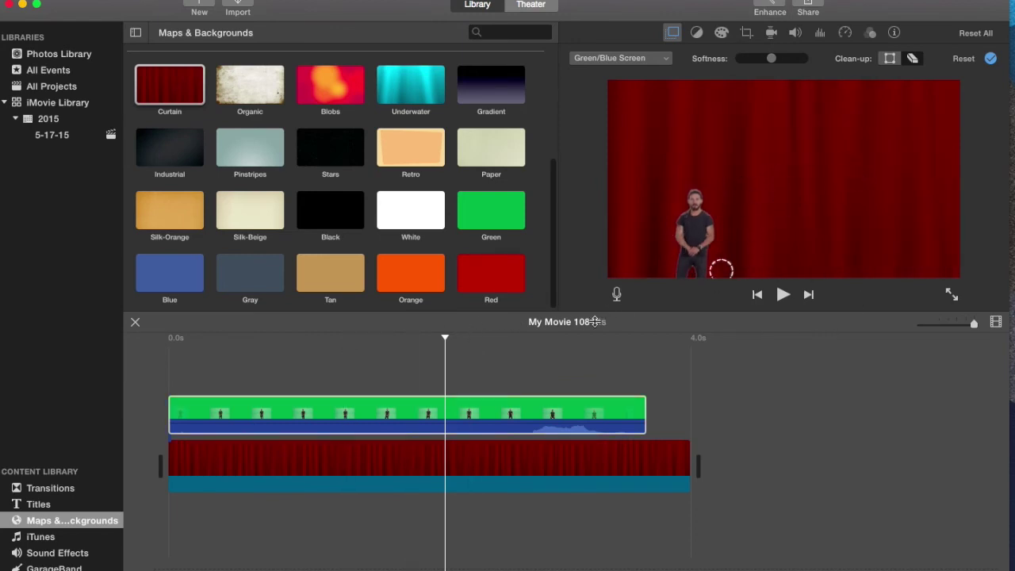
Step: Play the keyed movie, trim the curtain to 3.7 seconds, and play it again
click(156, 374)
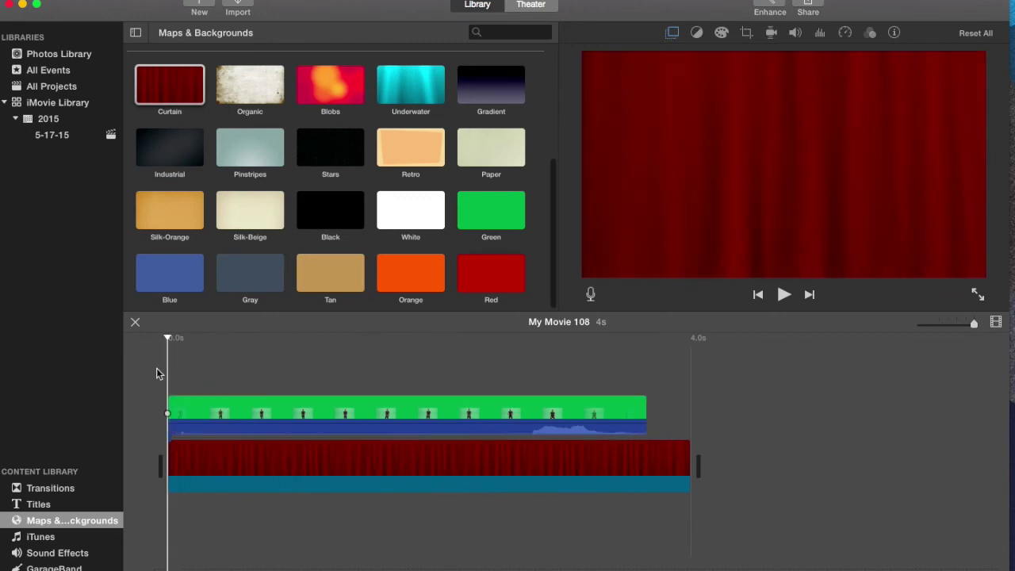
key(space)
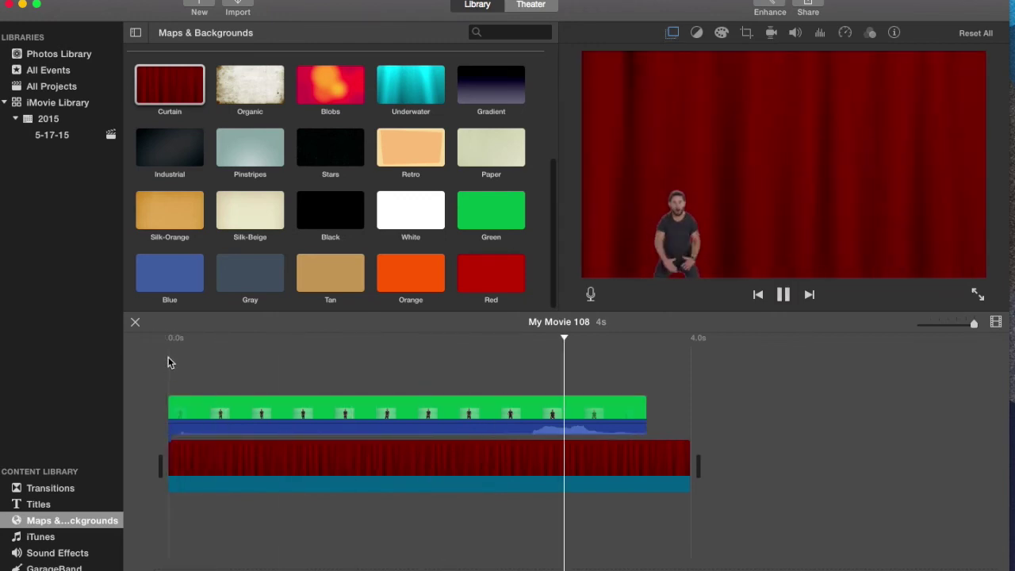
click(165, 371)
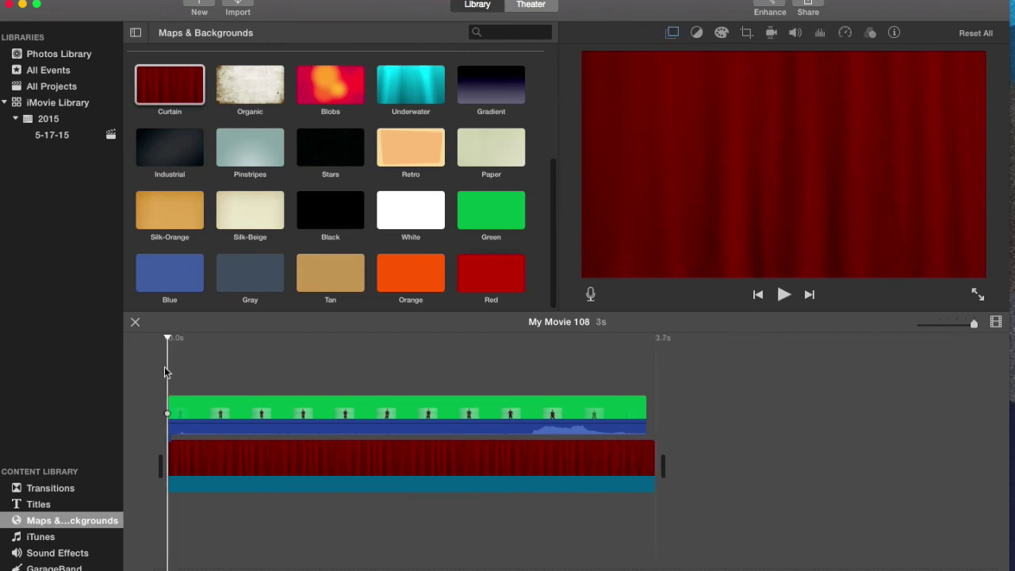
key(space)
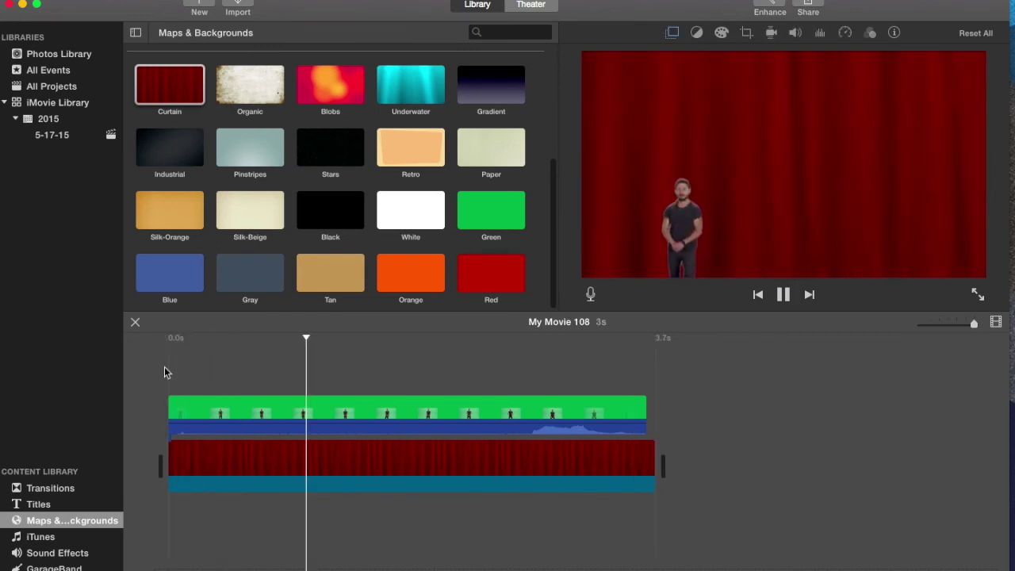